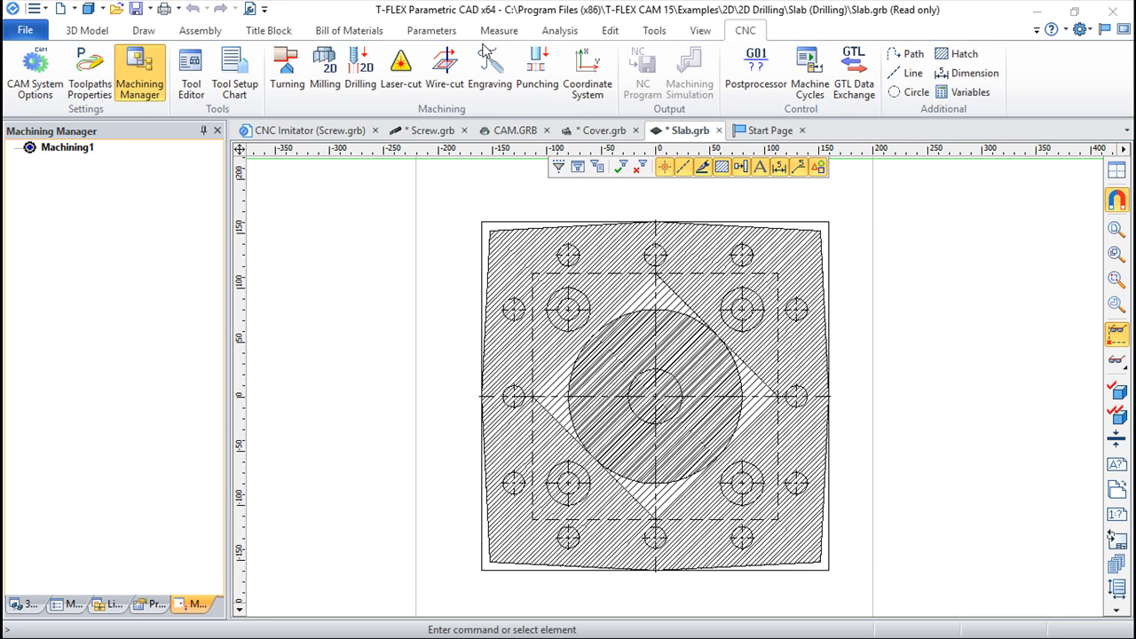
left_click(329, 71)
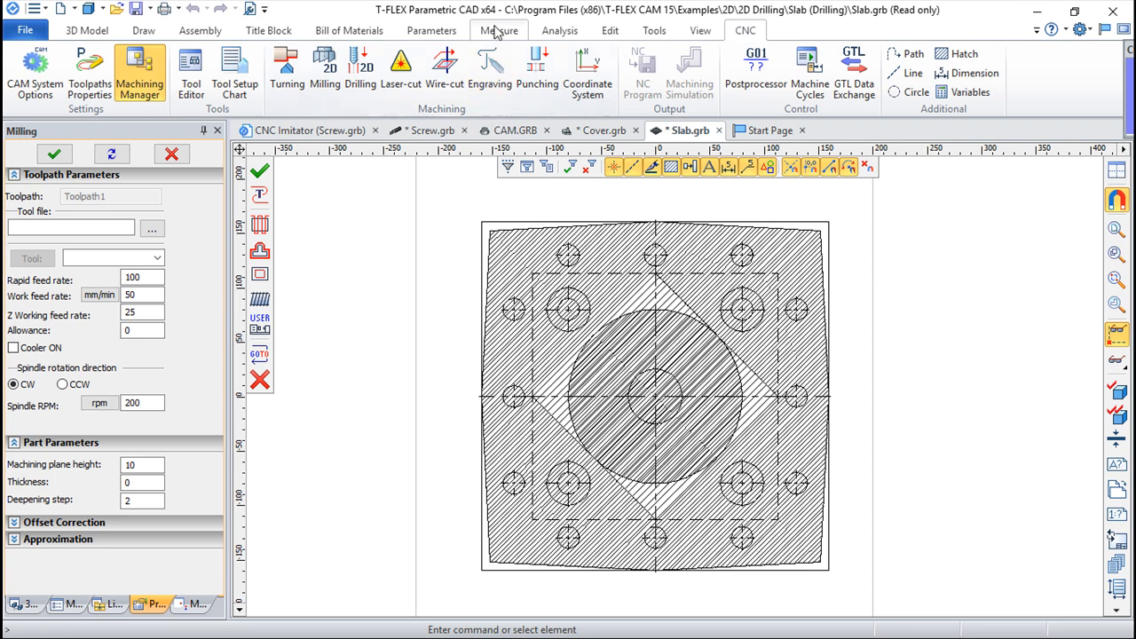
left_click(258, 382)
left_click(194, 604)
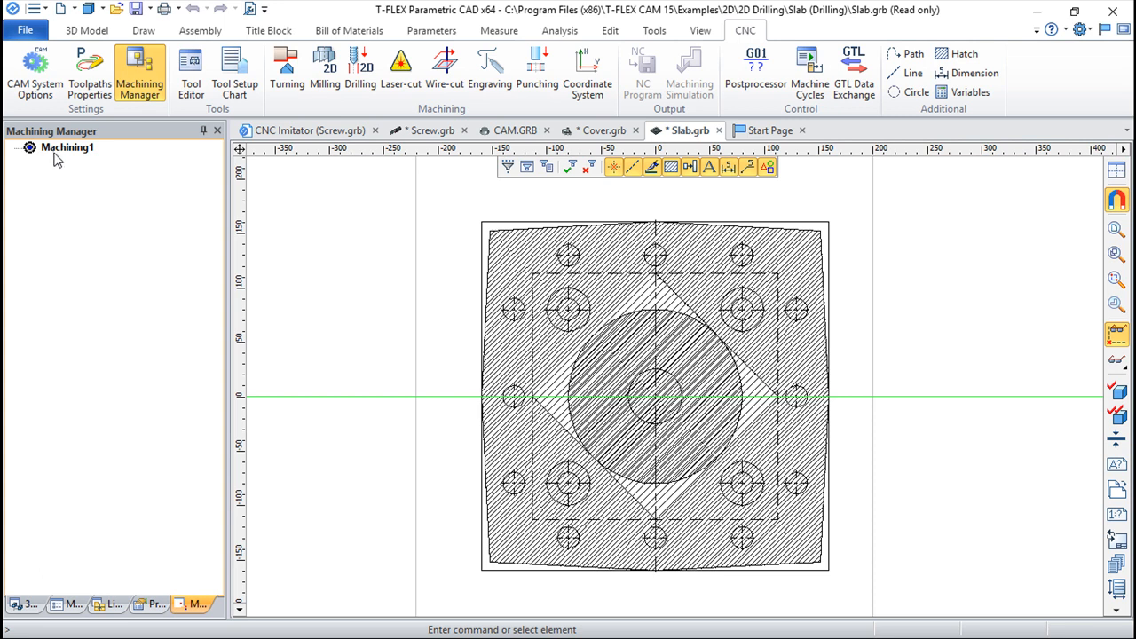
- Start a technological milling toolpath with working plane XY (G17), working coordinate system G56 and absolute coordinates (G90)
left_click(315, 73)
left_click(259, 196)
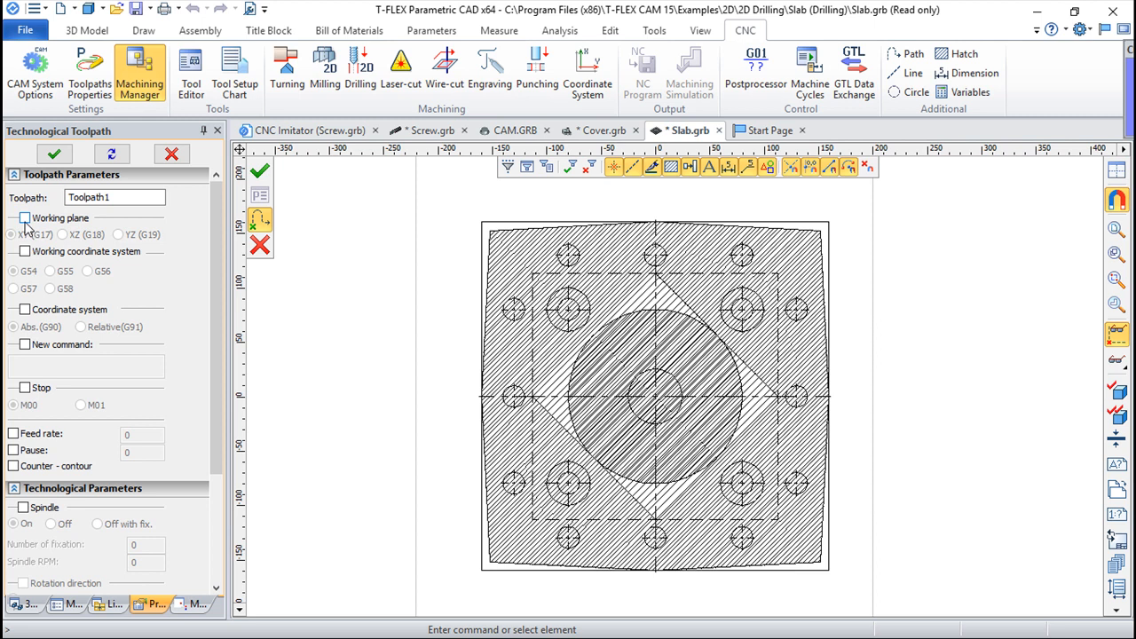
left_click(25, 219)
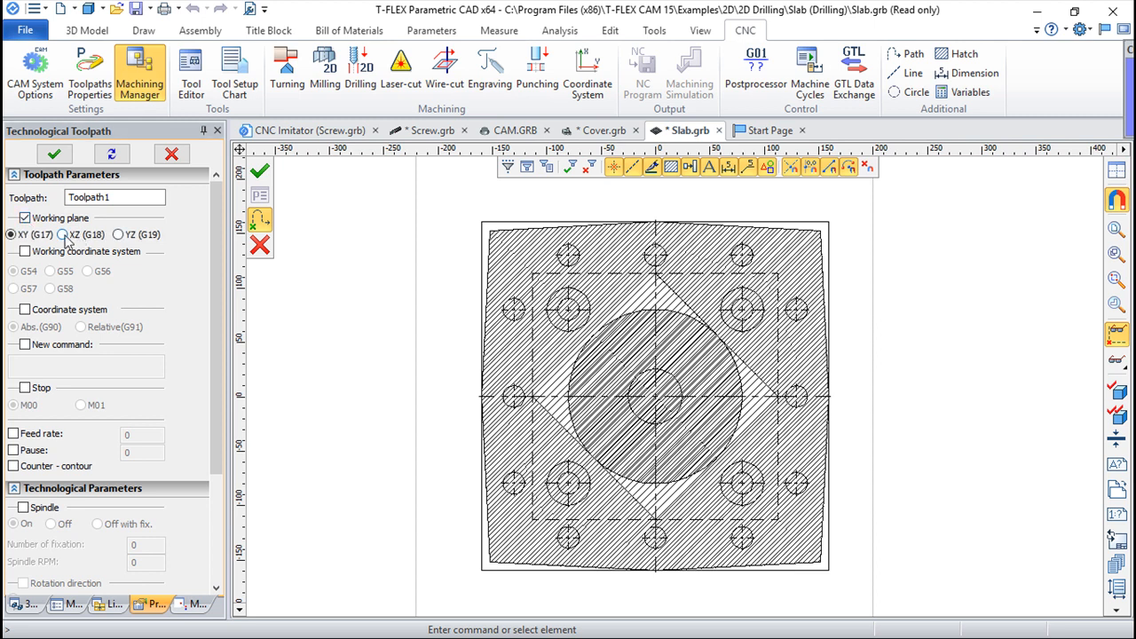
left_click(25, 251)
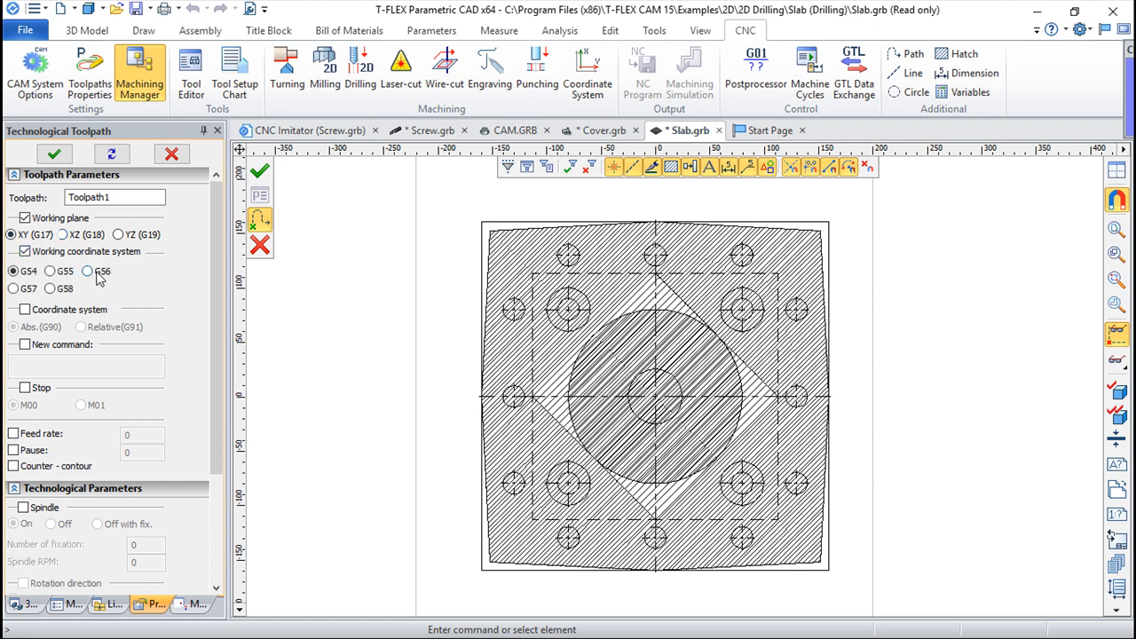
left_click(87, 271)
left_click(25, 310)
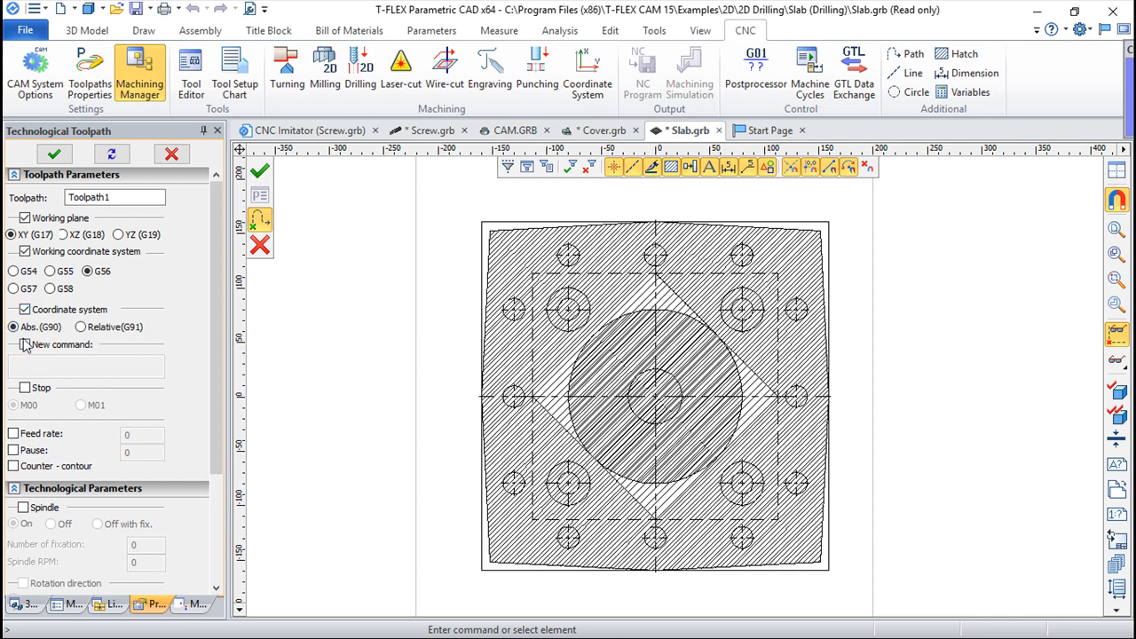
- Add the new command "Test" to the technological toolpath and enable a feed rate of 1000
left_click(24, 346)
left_click(35, 365)
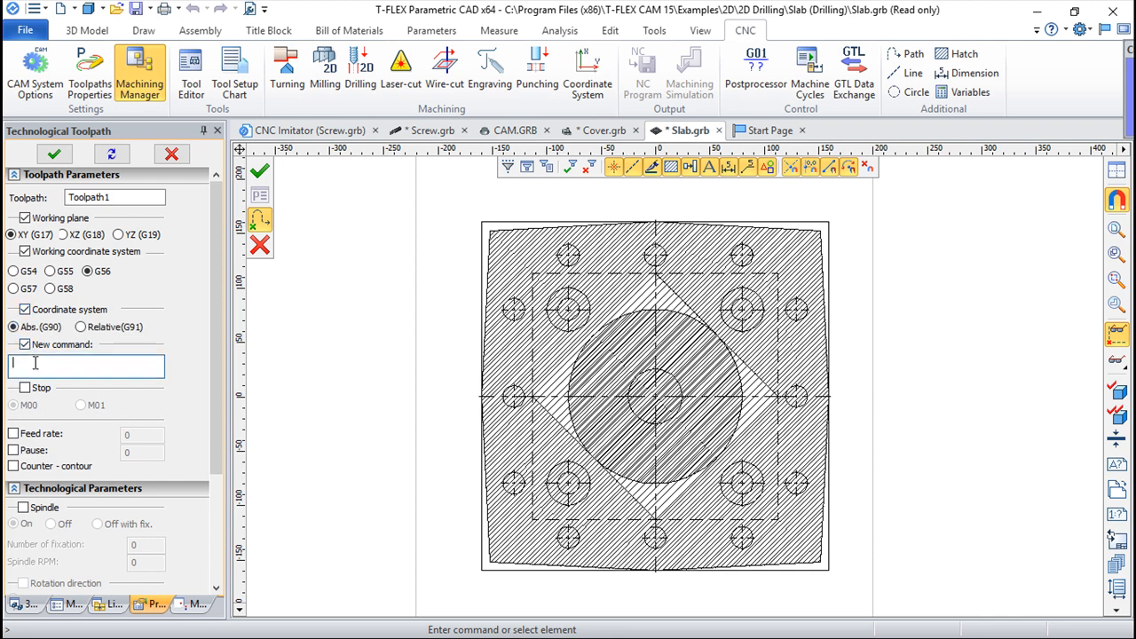
type("Test")
left_click(13, 433)
double_click(144, 434)
type("1000")
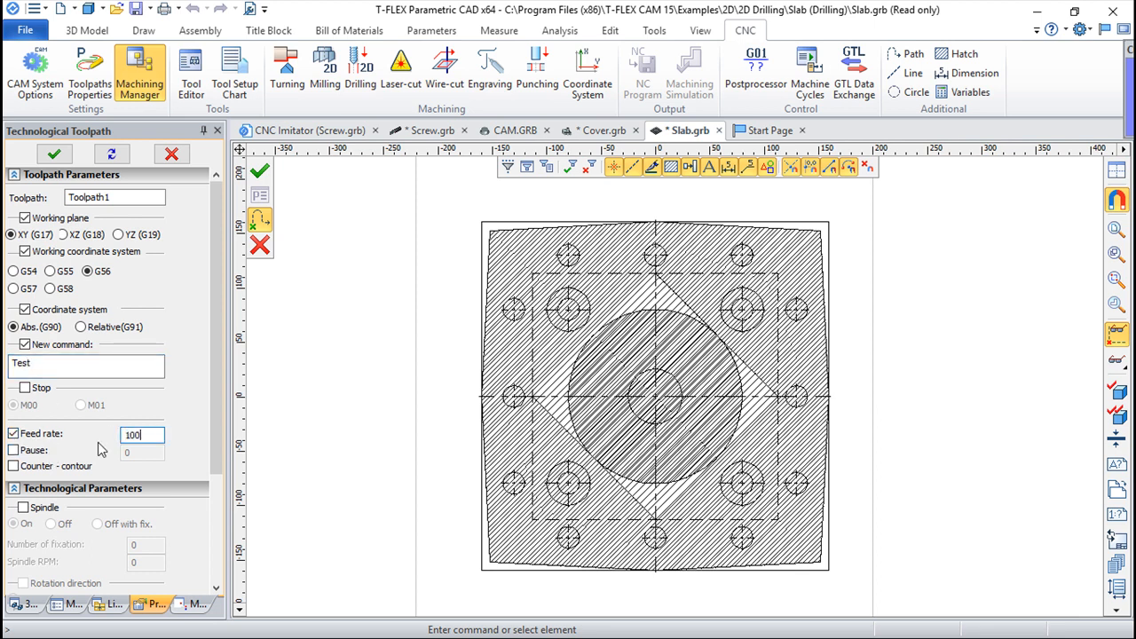
- Enable the safety plane at 200, accept the technological toolpath, and return to the machining list
left_click_drag(214, 424, 216, 547)
left_click(24, 497)
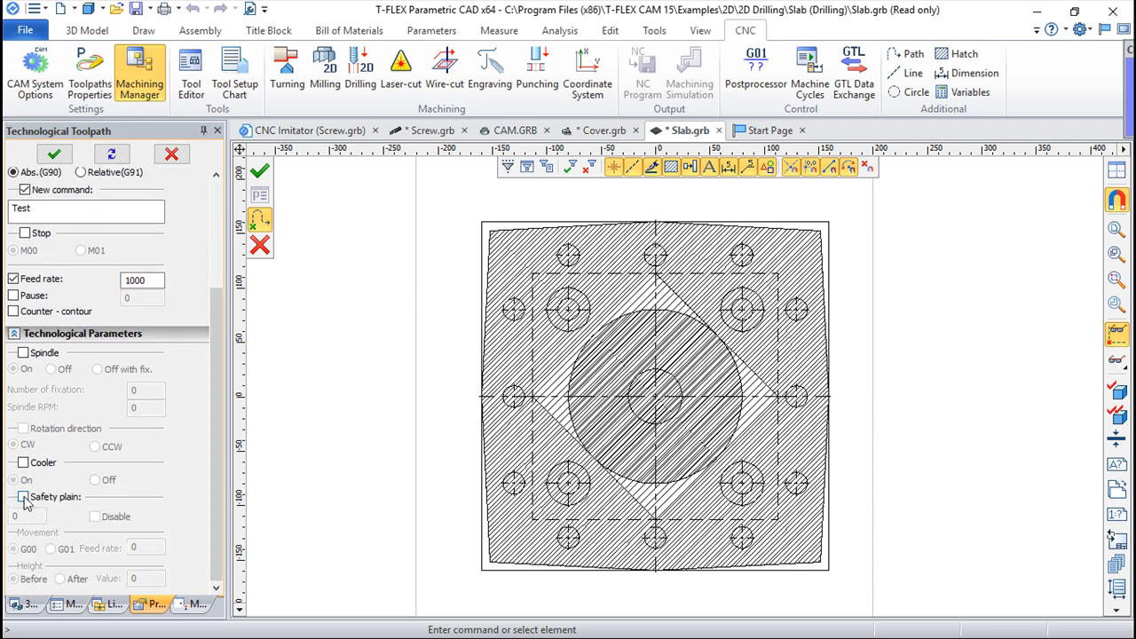
left_click_drag(31, 521, 7, 516)
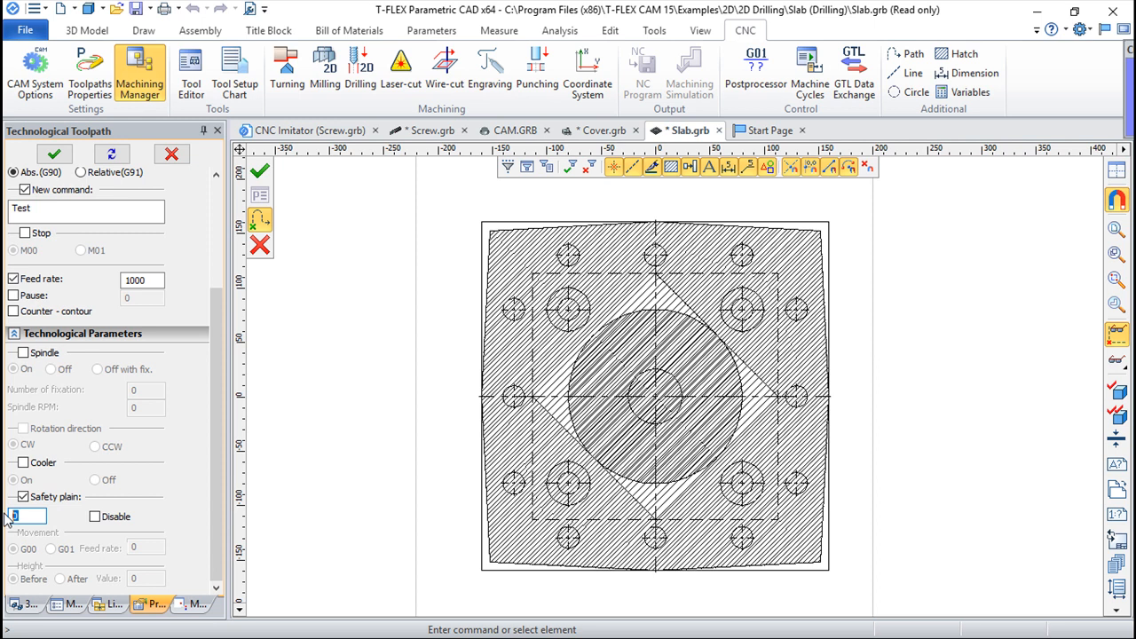
type("200")
left_click(260, 172)
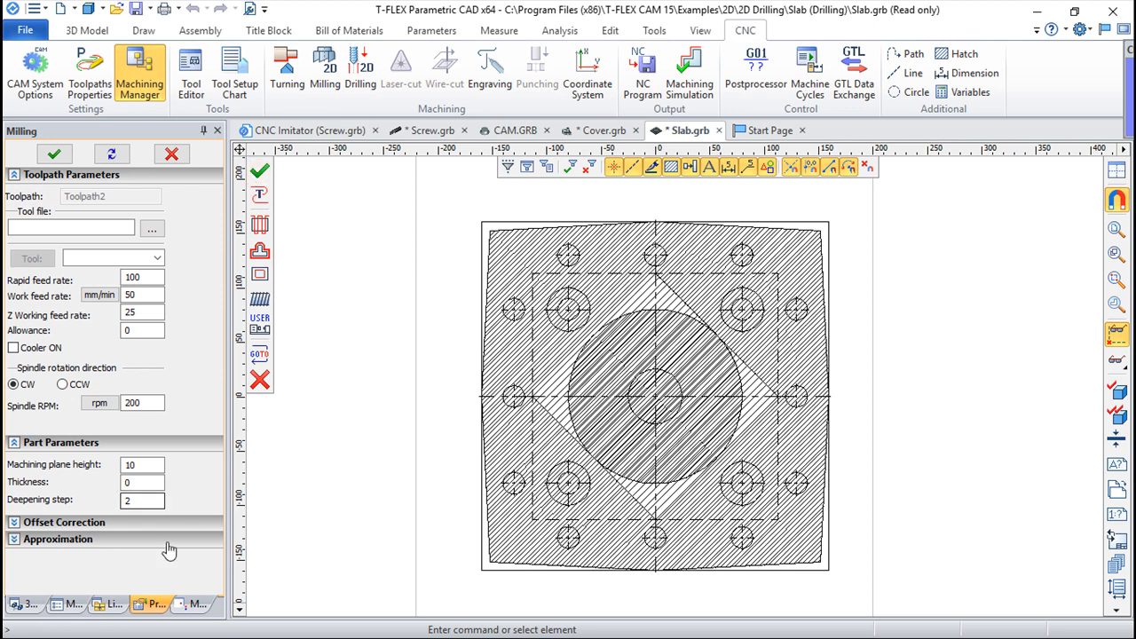
left_click(194, 604)
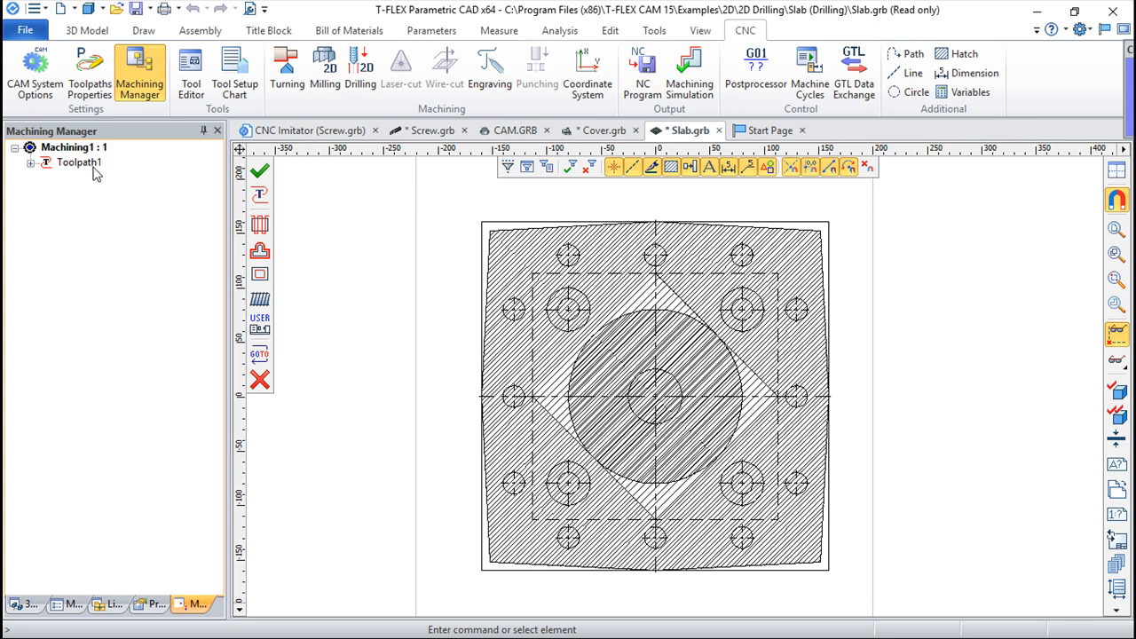
- Run the machining simulation of Toolpath1, go through its NC program blocks one by one, and exit the simulator
left_click(689, 71)
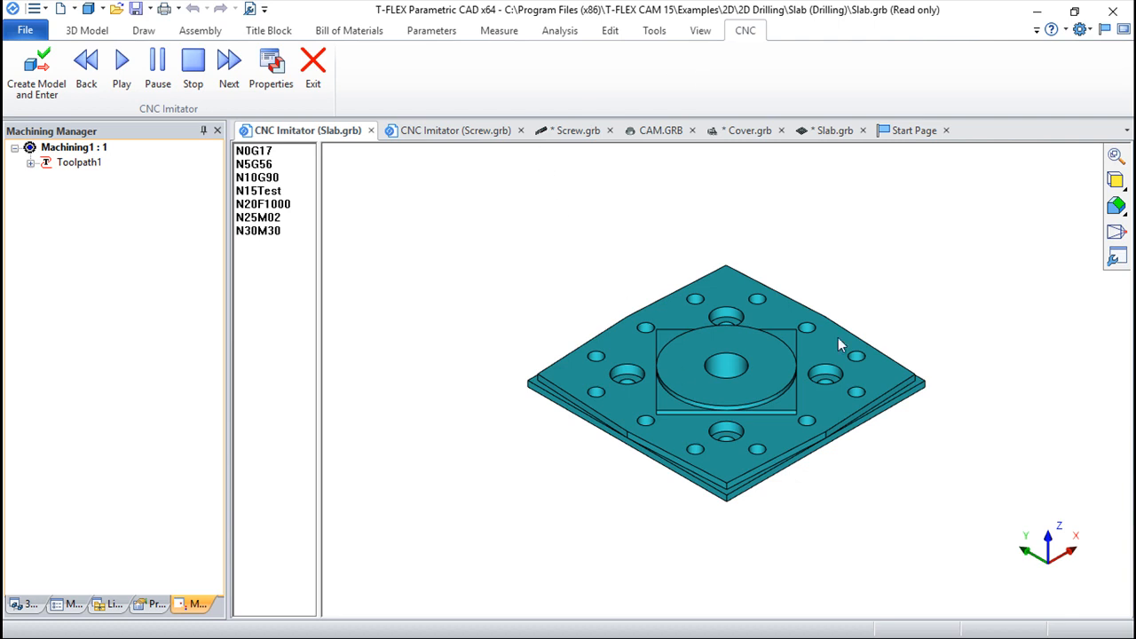
left_click(122, 62)
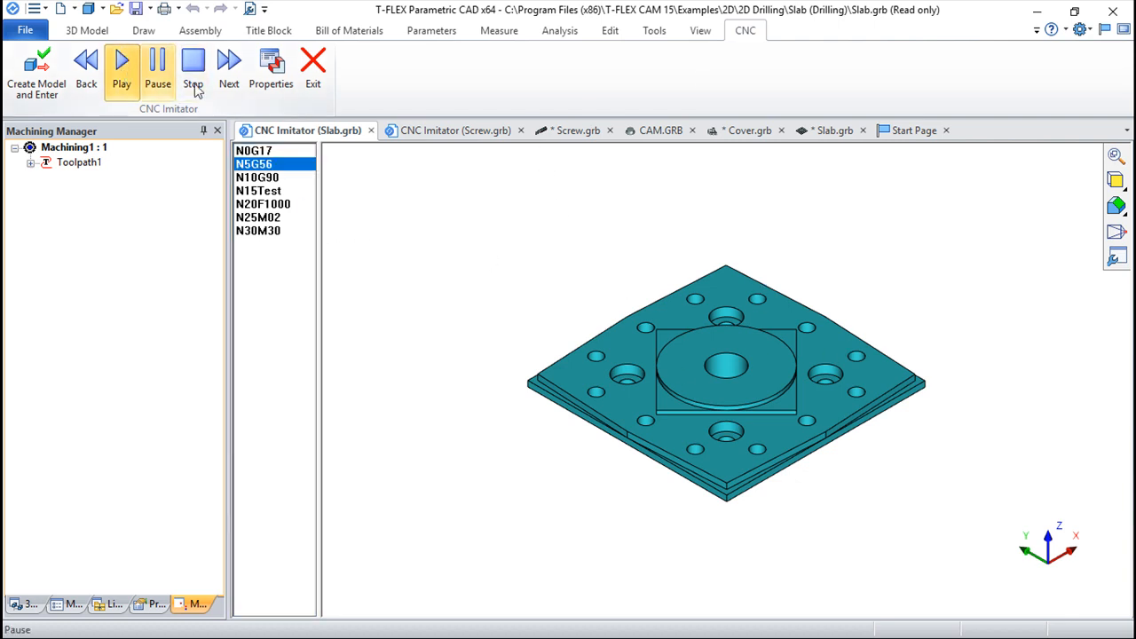
left_click(267, 166)
left_click(274, 178)
left_click(267, 191)
left_click(261, 206)
left_click(264, 218)
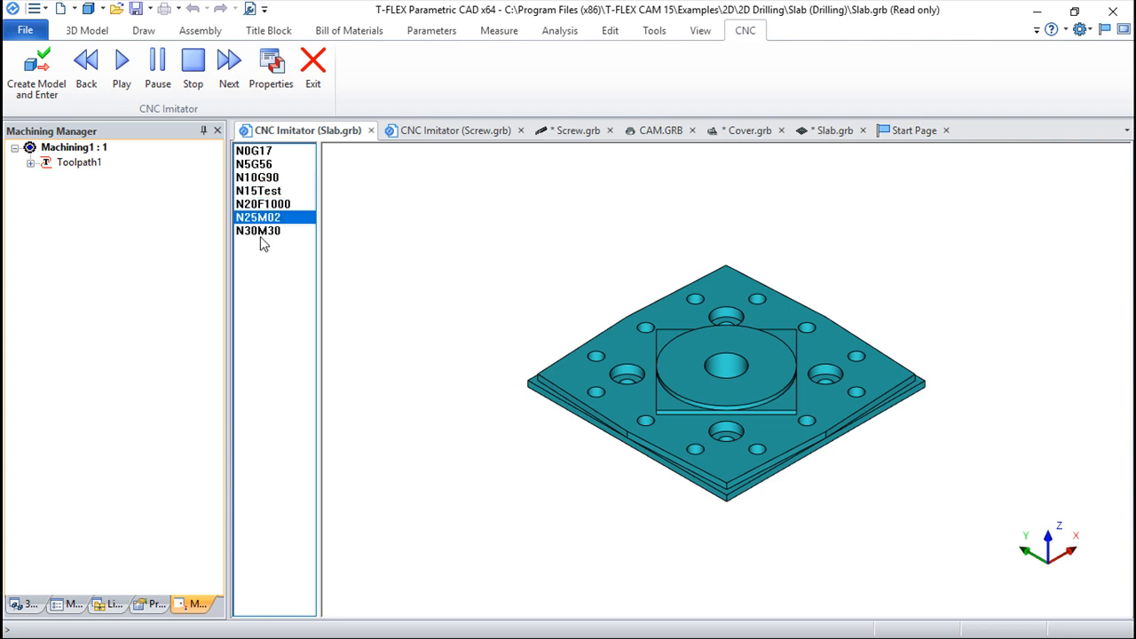
left_click(265, 230)
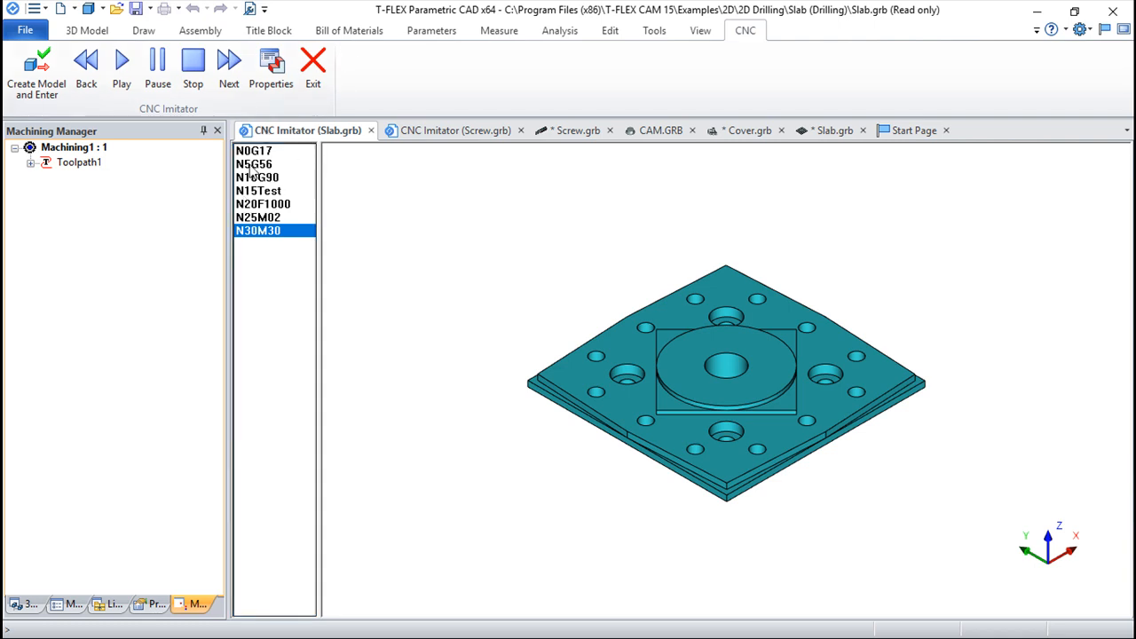
left_click(313, 64)
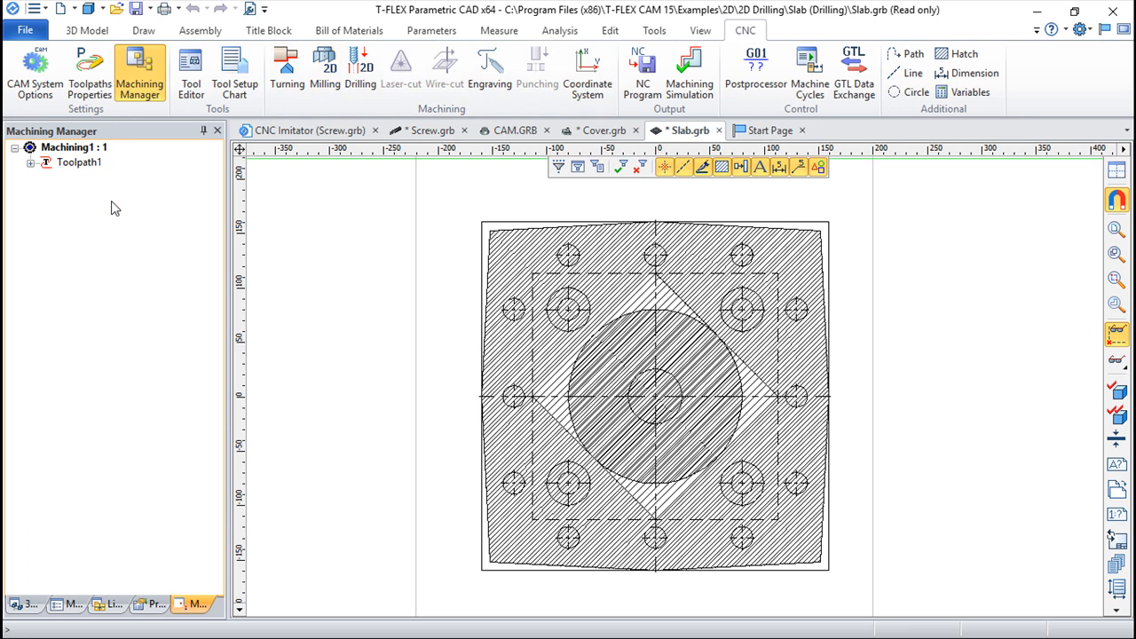
- Create a second technological milling toolpath along the path around the slab's outer square contour and select it in the machining list
left_click(73, 166)
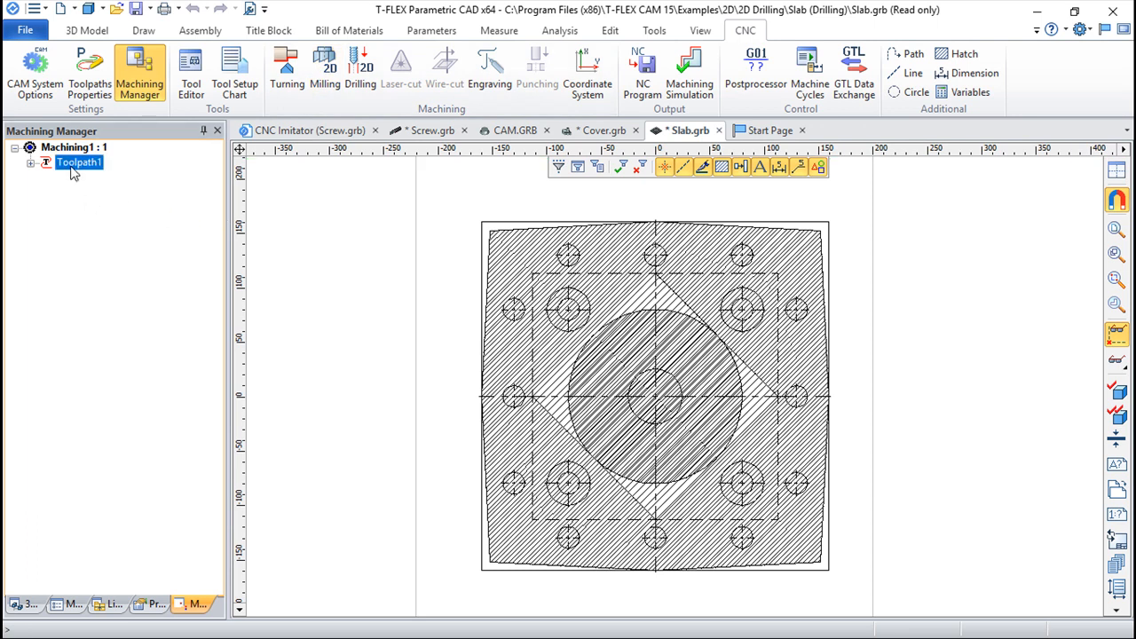
left_click(325, 75)
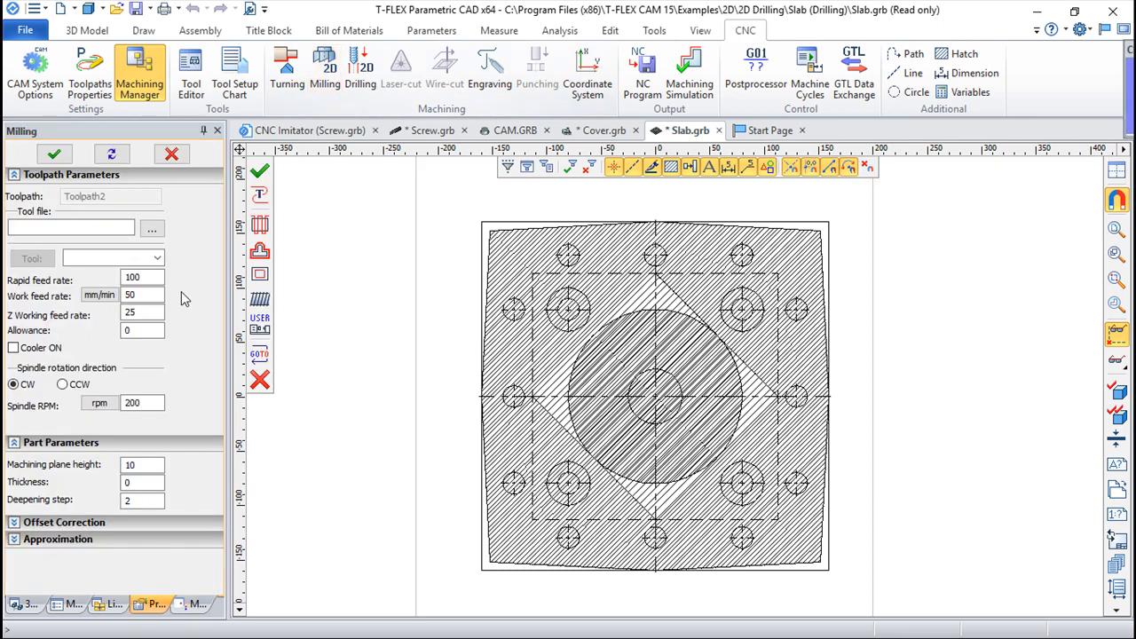
left_click(260, 196)
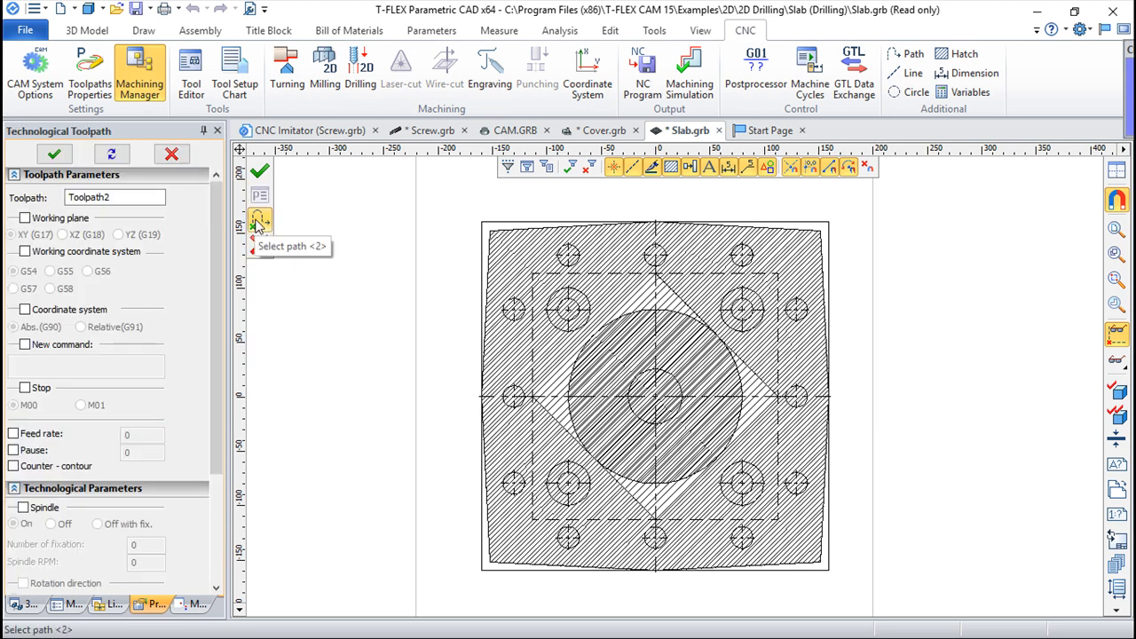
left_click(484, 281)
scroll(217, 408, "down", 4)
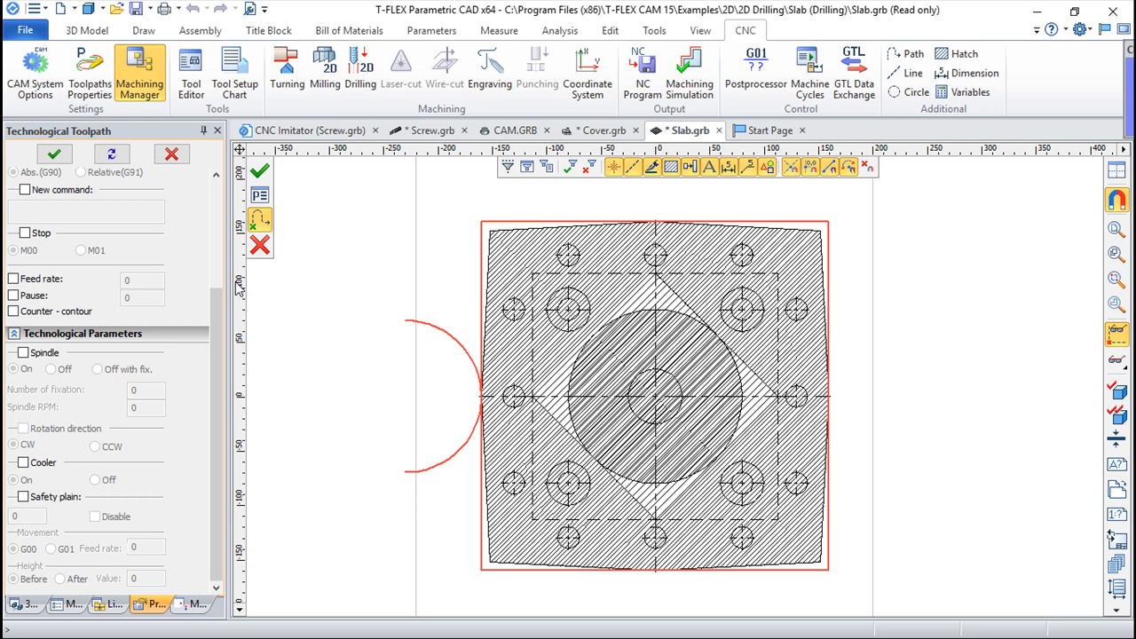
left_click(260, 170)
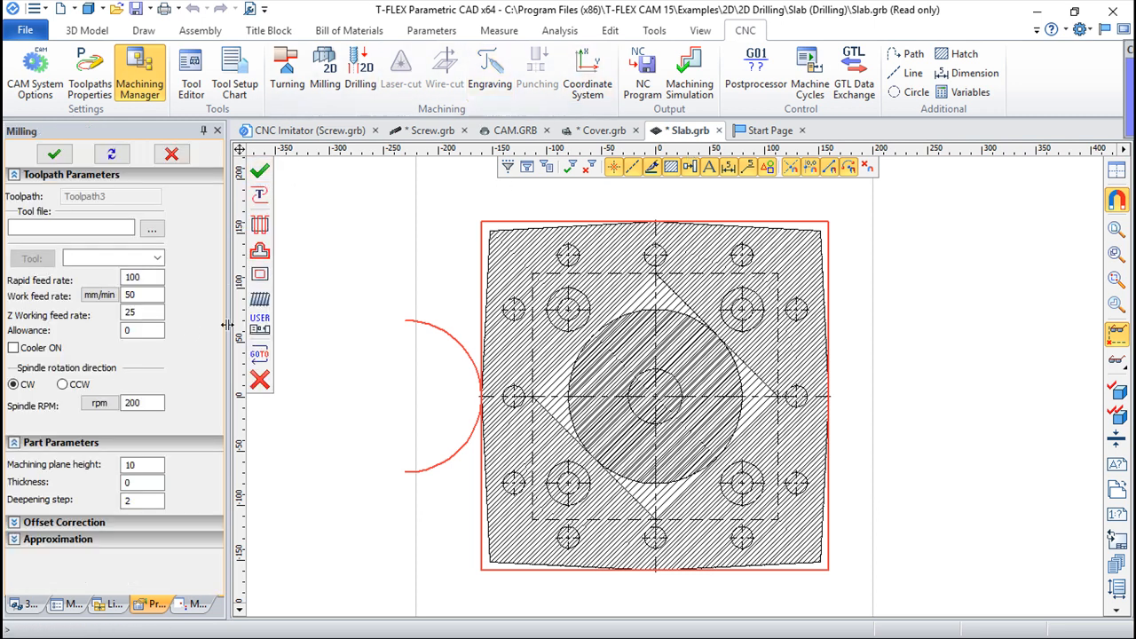
left_click(191, 604)
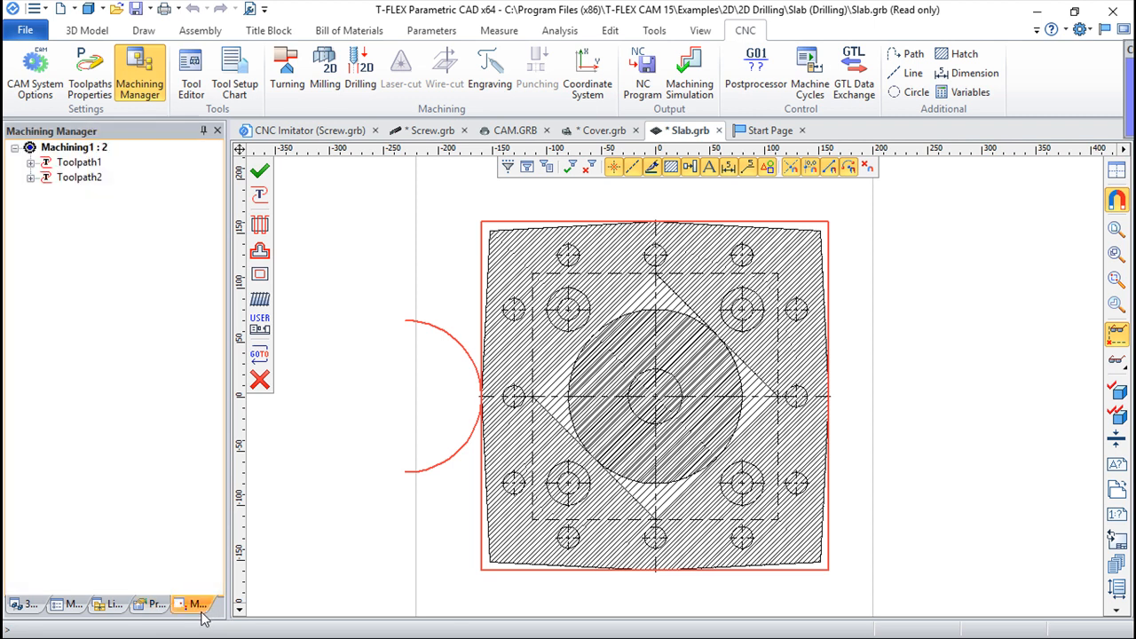
left_click(69, 181)
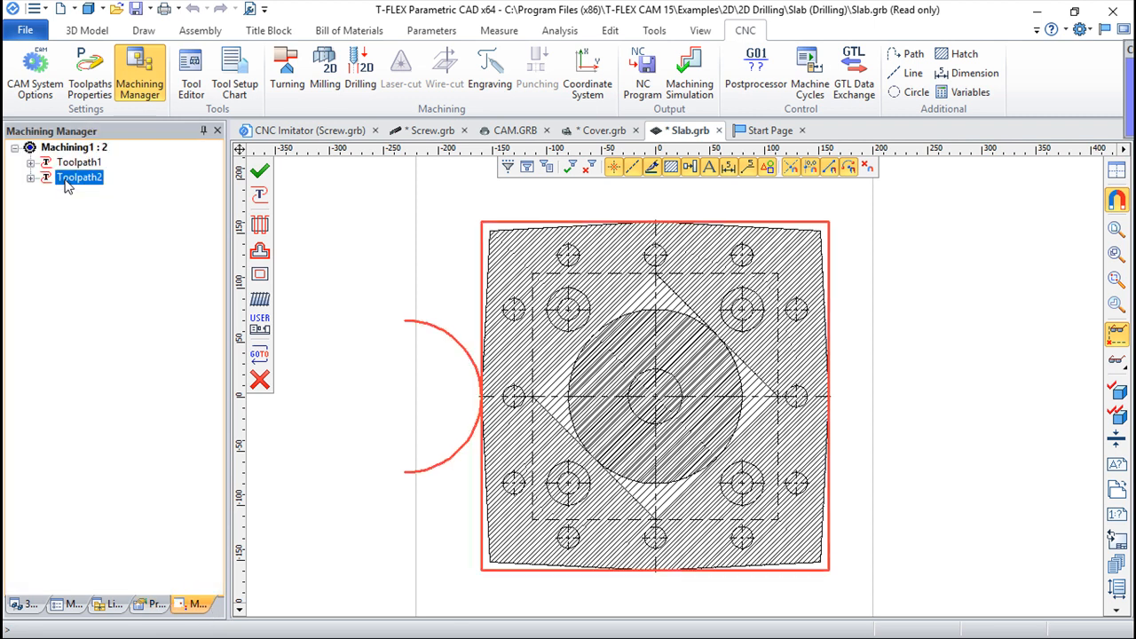
- Simulate both toolpaths, review the NC program from start to end, and exit the simulator
left_click(690, 78)
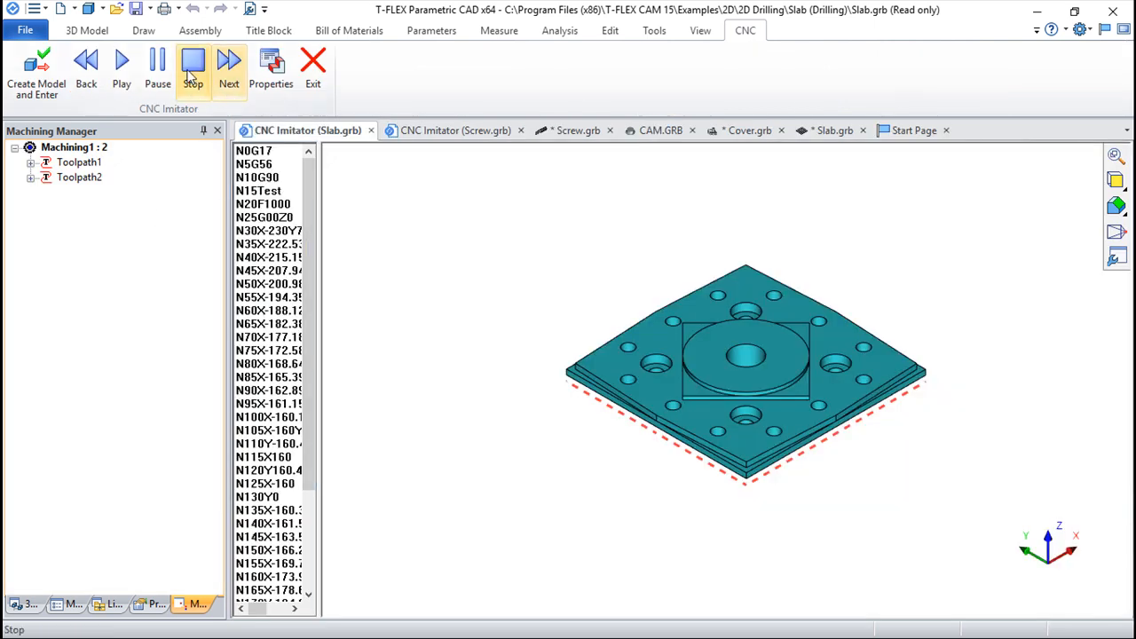
left_click(122, 62)
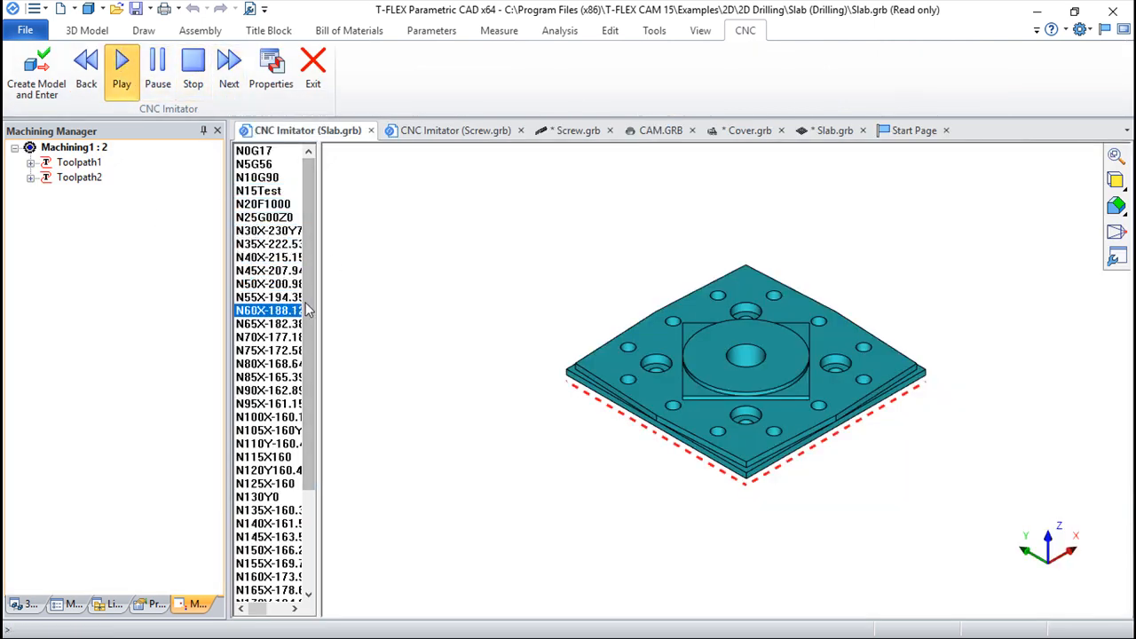
left_click_drag(307, 368, 363, 328)
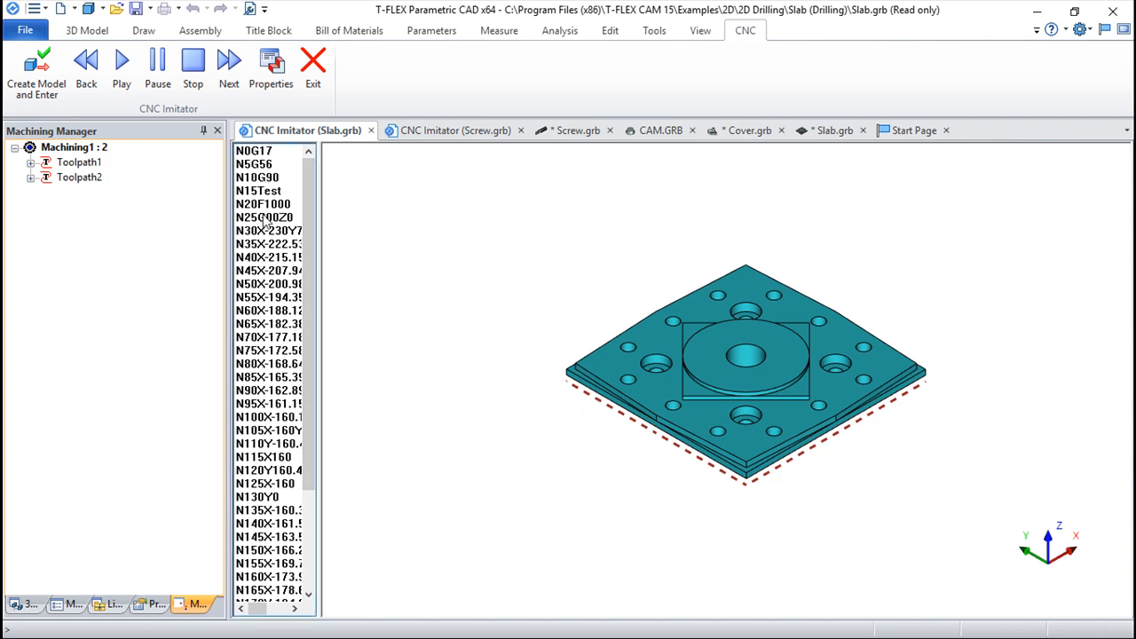
scroll(309, 231, "down", 4)
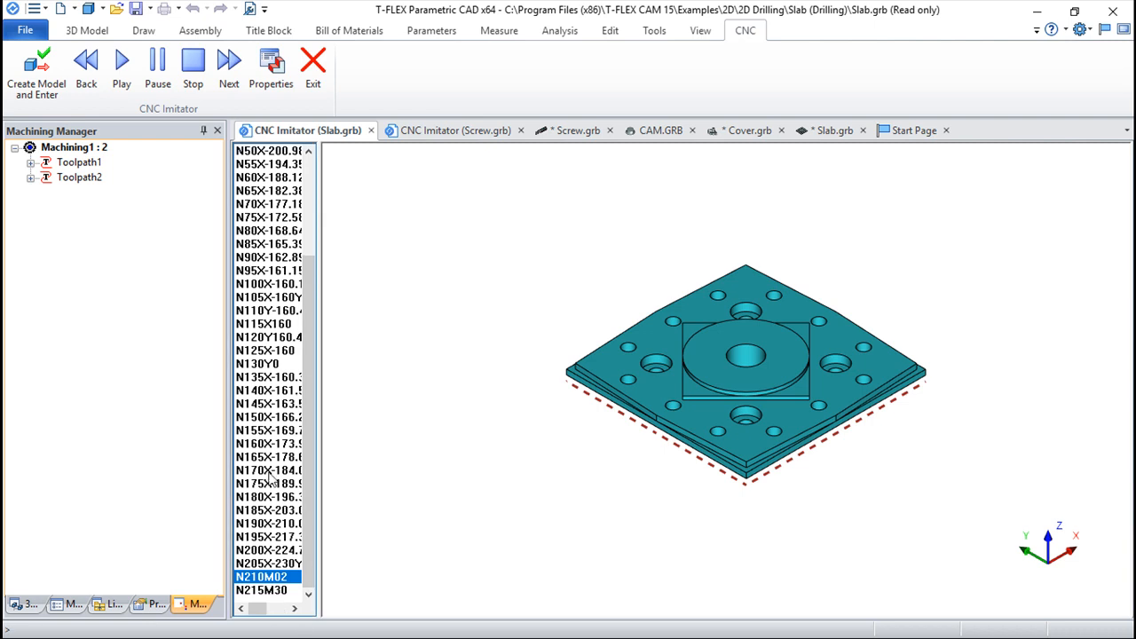
scroll(300, 297, "up", 4)
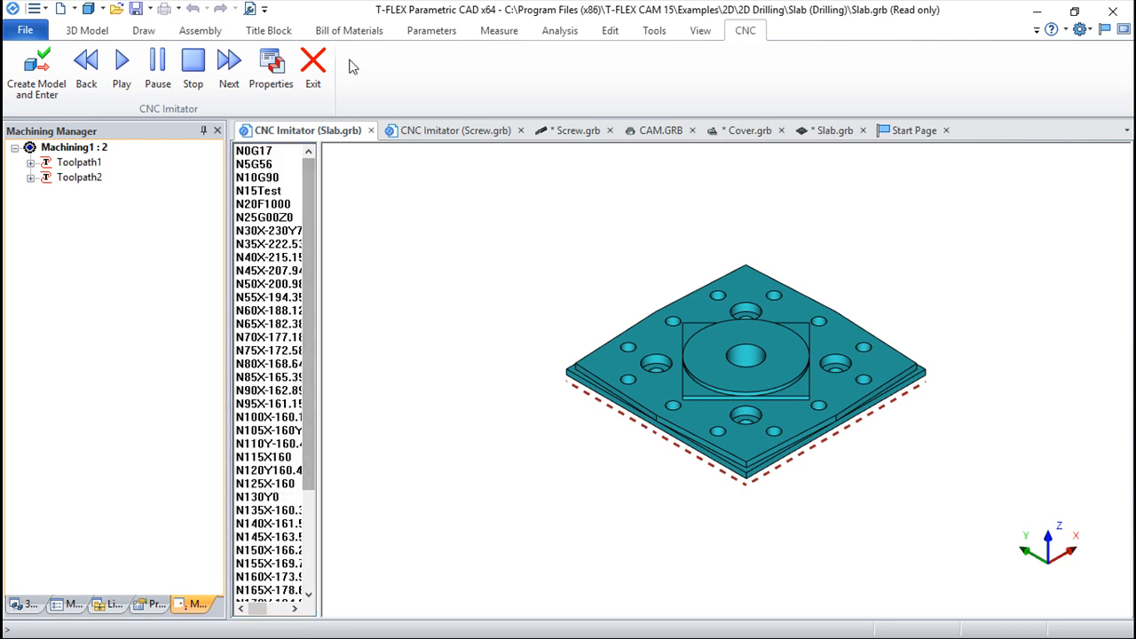
left_click(312, 64)
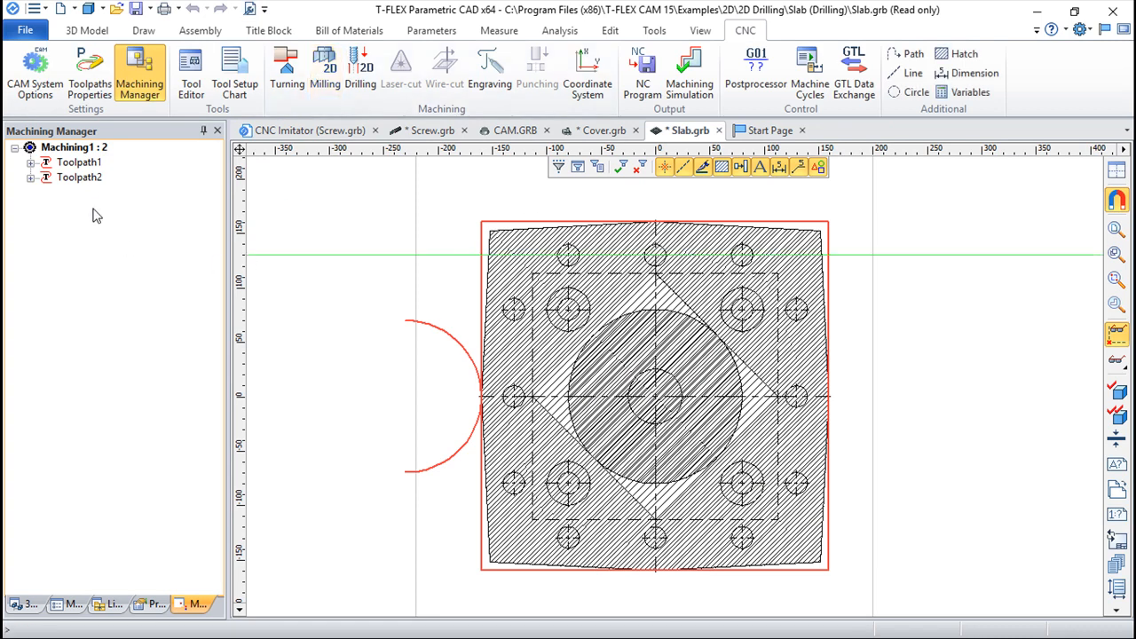
- Edit Toolpath2 so its height is applied After the movement, and accept the change
double_click(57, 181)
left_click_drag(217, 429, 217, 533)
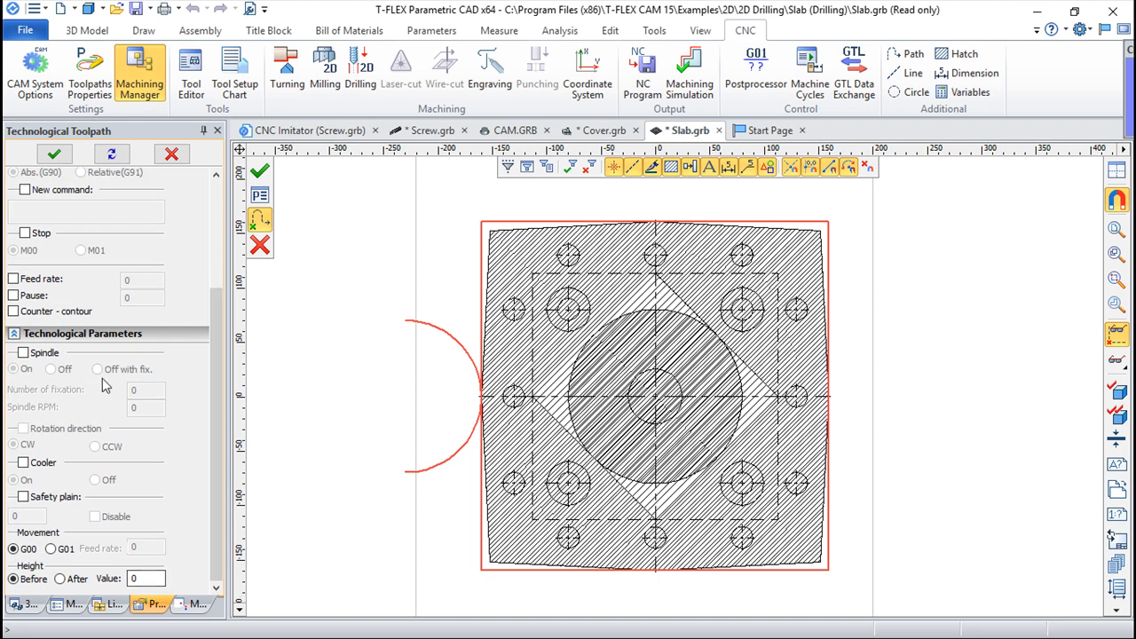
left_click(66, 582)
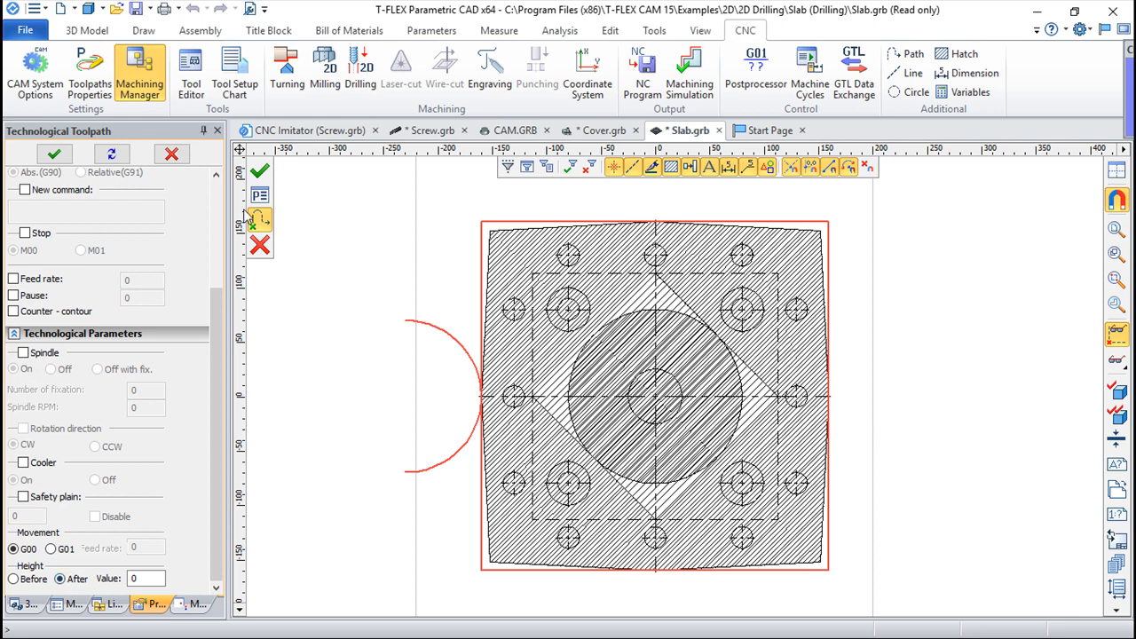
left_click(263, 171)
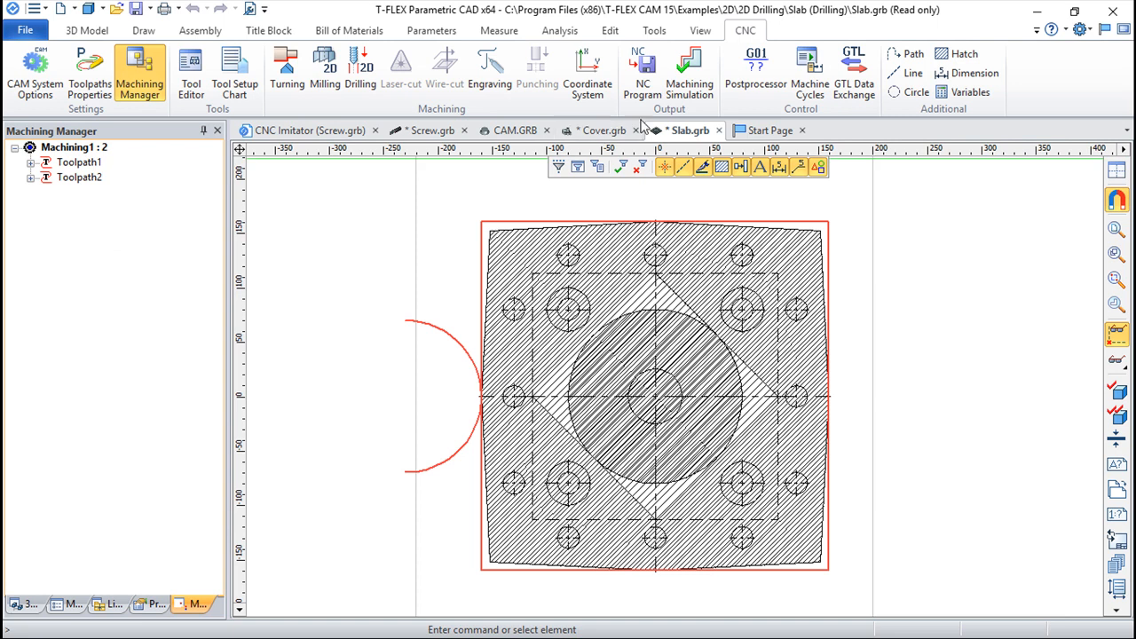
- Check the NC code of the edited Toolpath2 in the machining simulation, expand its entry in the machining list, and exit the simulator
left_click(695, 70)
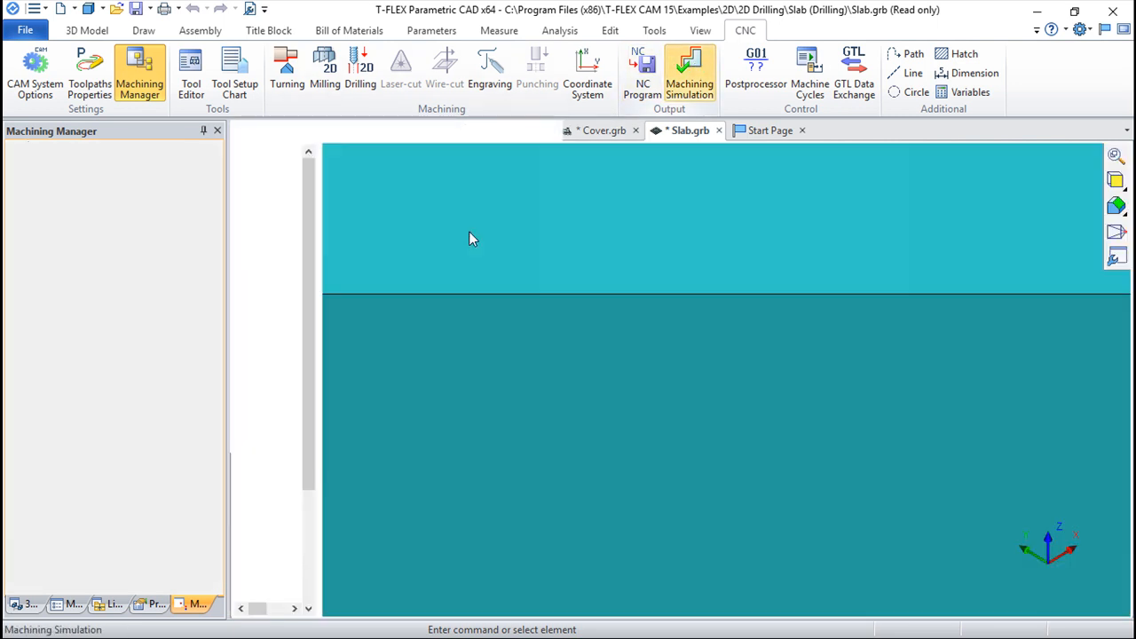
left_click_drag(312, 262, 354, 253)
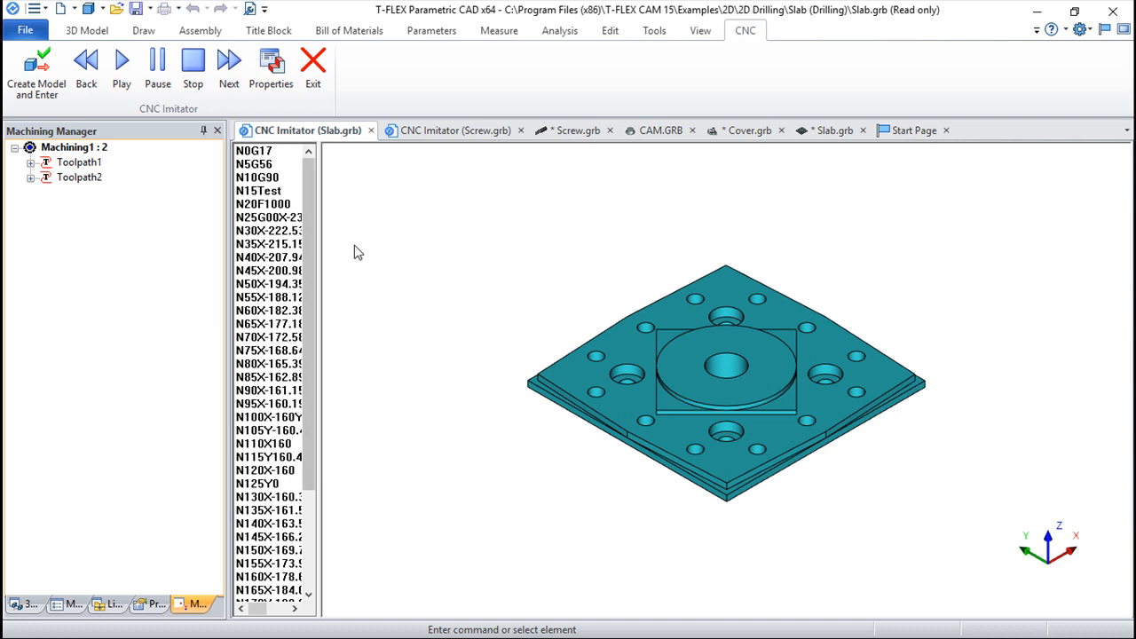
left_click(79, 178)
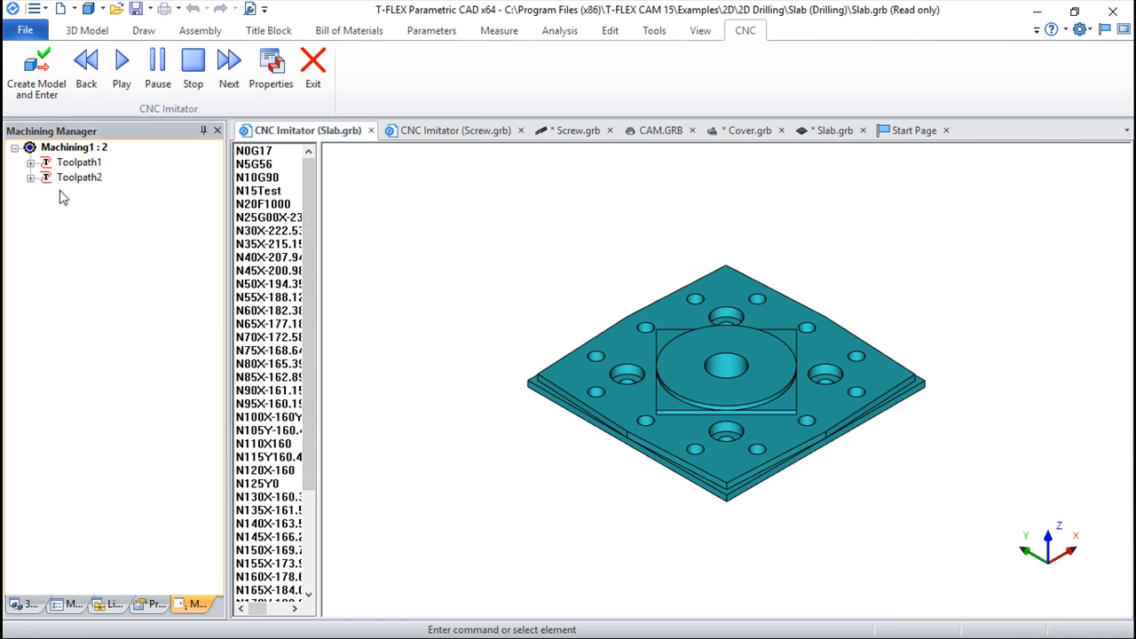
left_click(30, 178)
left_click(316, 74)
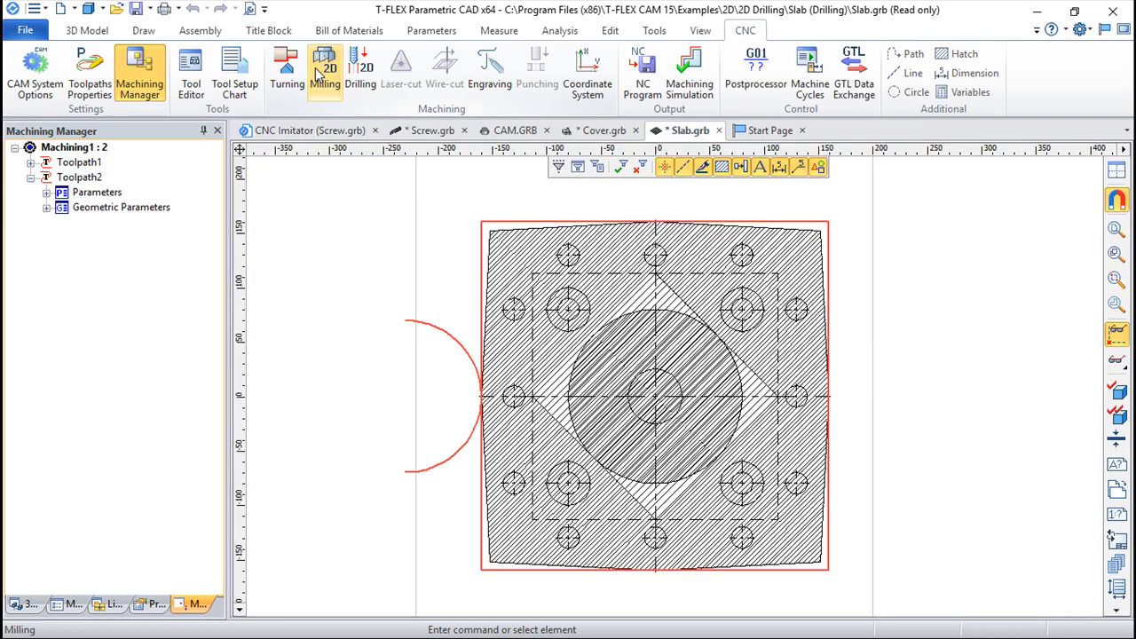